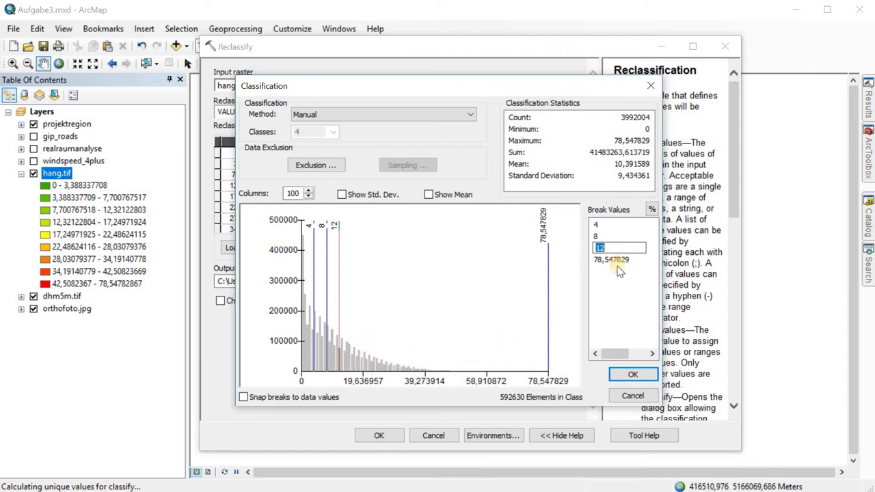
Step: Confirm 12 as the third break value, set the last break value to 80 and accept the classification
key("Return")
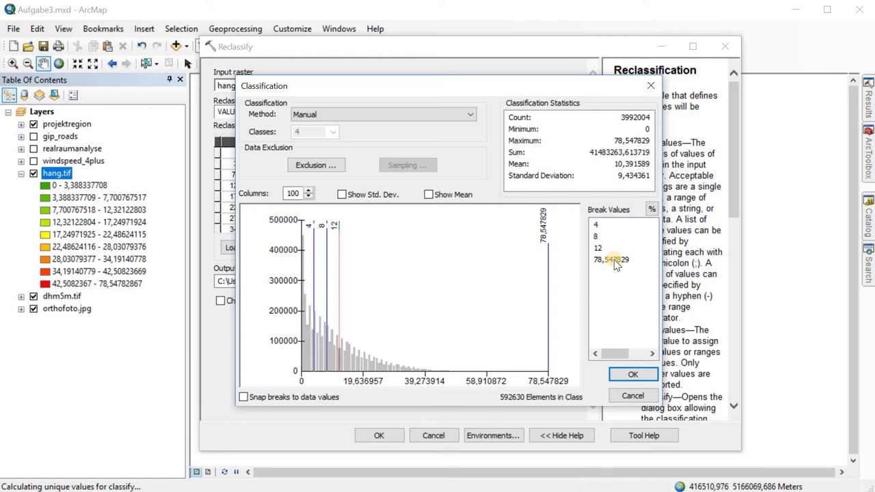
double_click(614, 260)
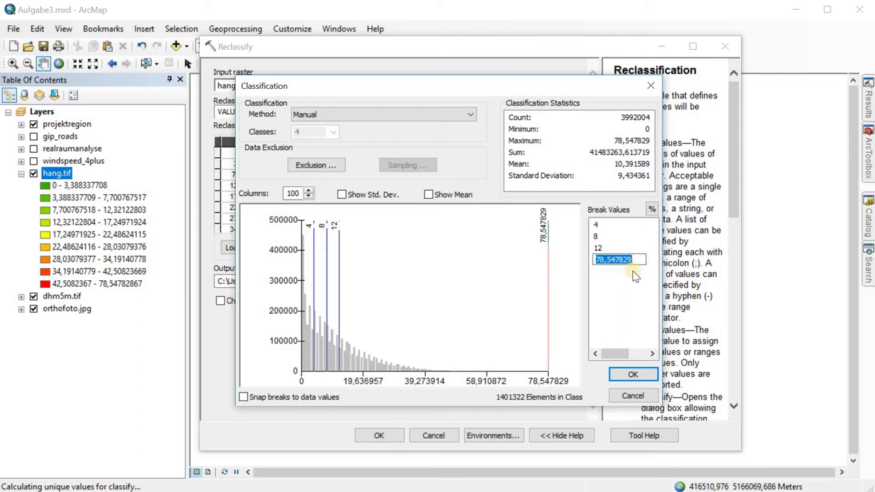
type("80")
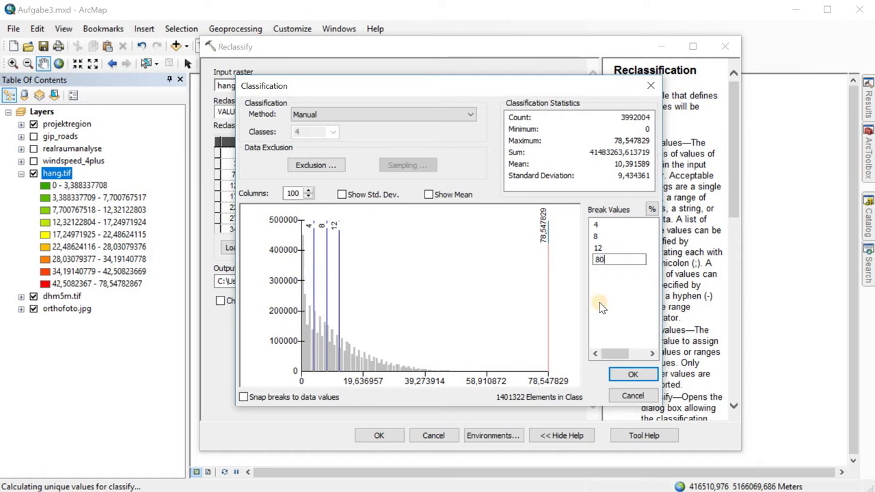
key("Return")
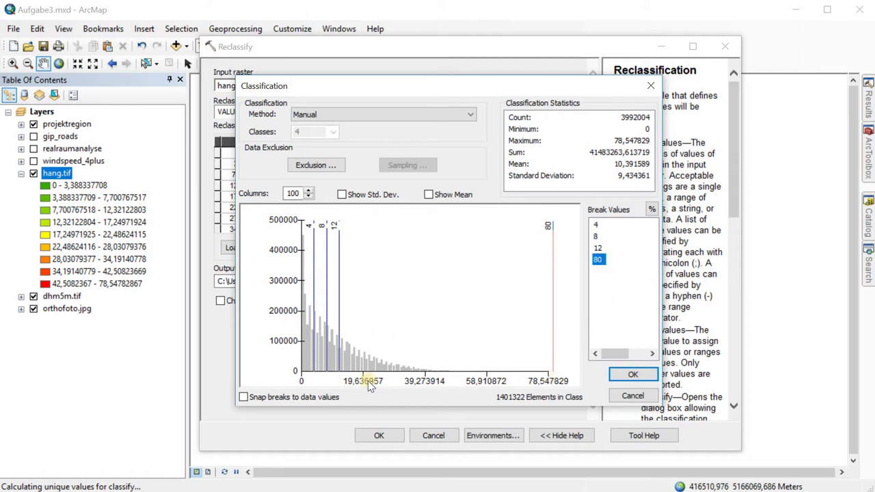
left_click(614, 282)
left_click(634, 376)
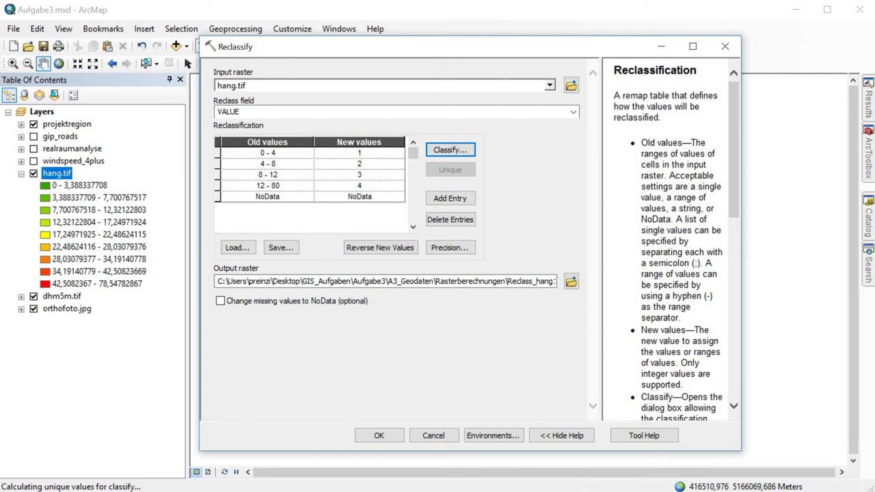
Step: Switch to the Google Sheets criteria table and check which suitability rating each Hanglage range gets
key("alt+Tab")
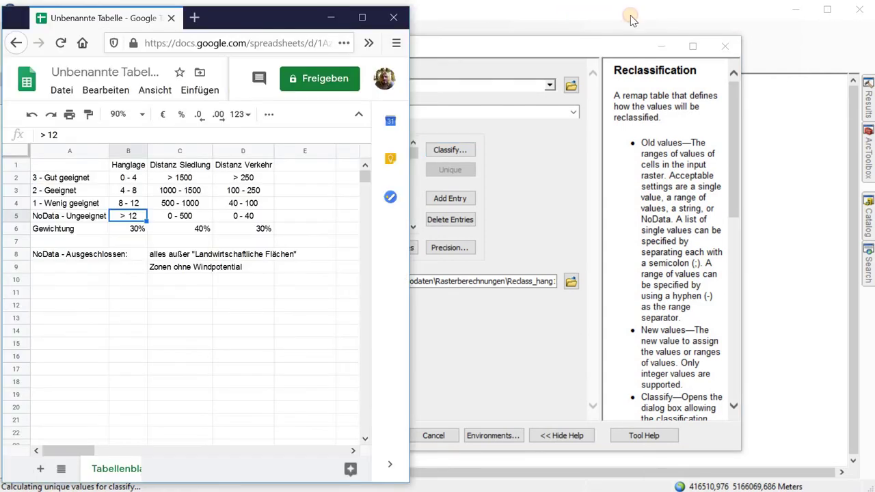
left_click_drag(668, 15, 644, 15)
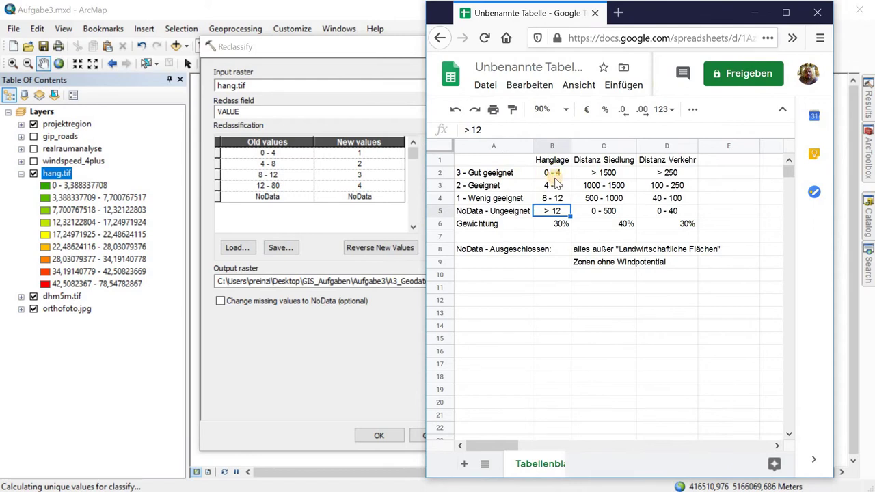
left_click(552, 175)
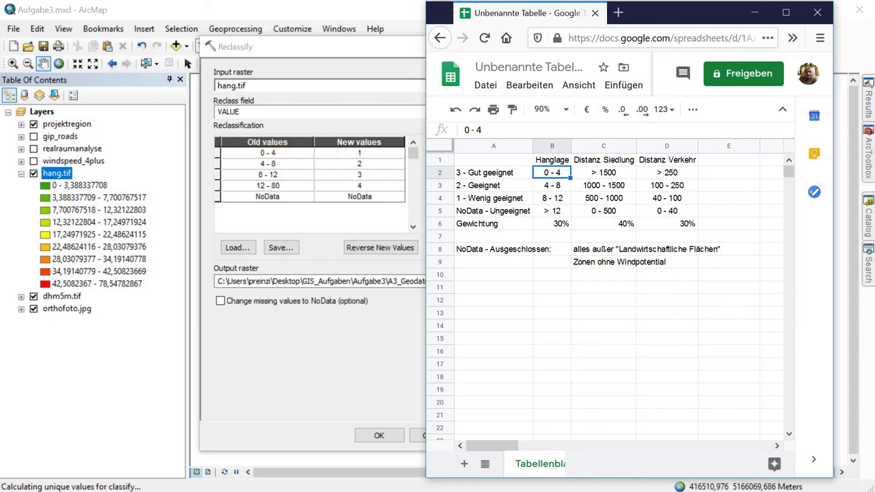
Step: Back in ArcMap's Reclassify dialog, assign new value 3 to the 0 - 4 range and 1 to the 8 - 12 range
key("alt+Tab")
left_click(359, 153)
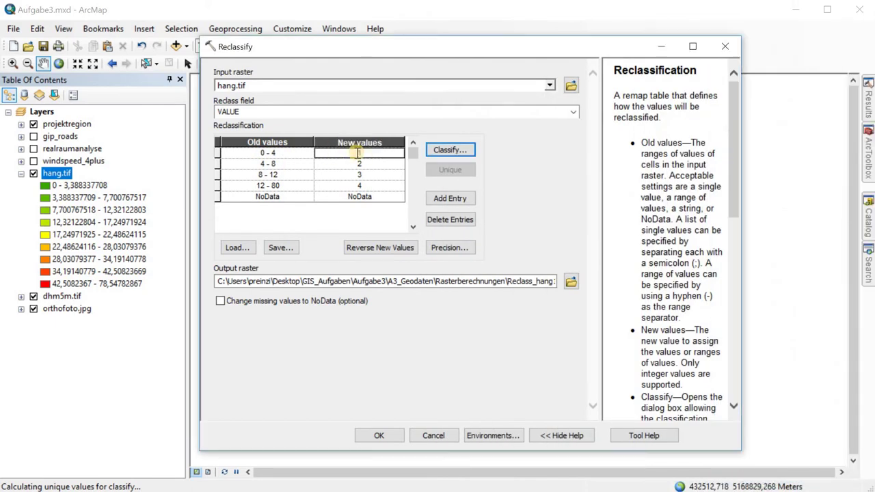
left_click(354, 153)
type("3")
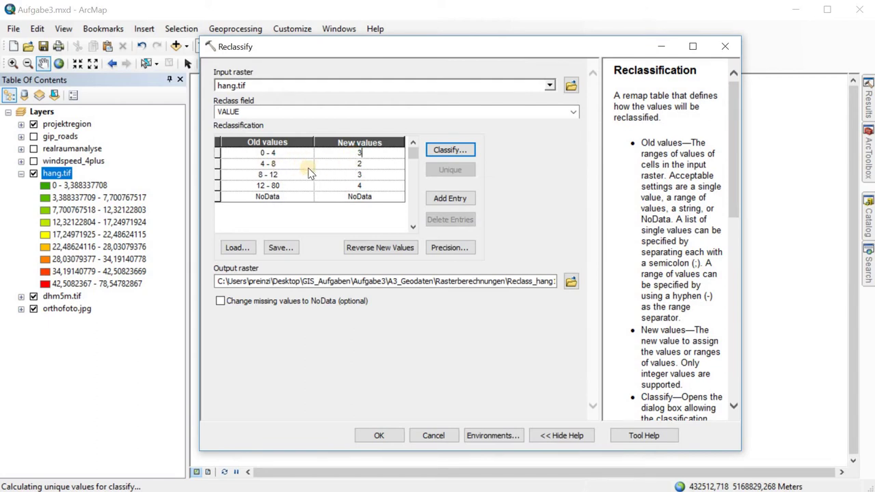
left_click(362, 164)
left_click(362, 174)
type("1")
Step: Replace the new value of the 12 - 80 range with NoData, copied from the NoData row
left_click(372, 185)
left_click(350, 196)
double_click(375, 196)
key("ctrl+c")
left_click(375, 185)
key("ctrl+v")
left_click(350, 185)
key("BackSpace")
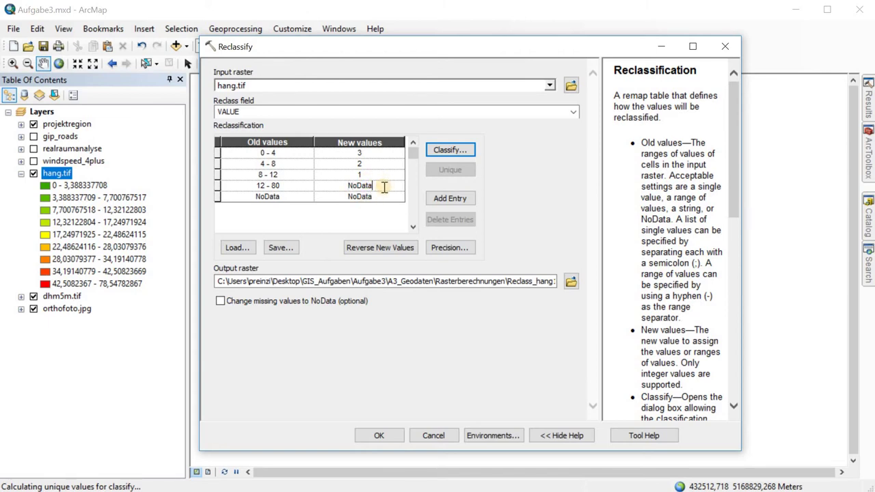
left_click(384, 186)
left_click(359, 196)
key("Up")
key("Up")
left_click(377, 184)
left_click(321, 158)
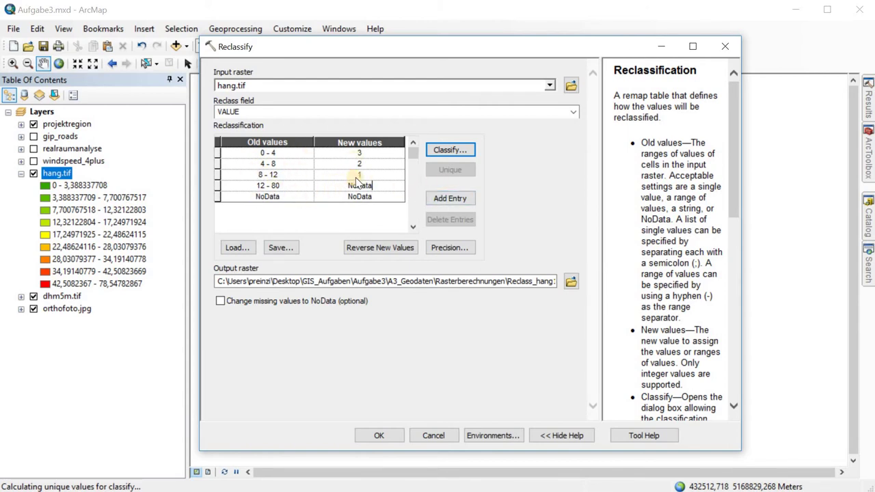
left_click(452, 150)
left_click(355, 210)
left_click(283, 247)
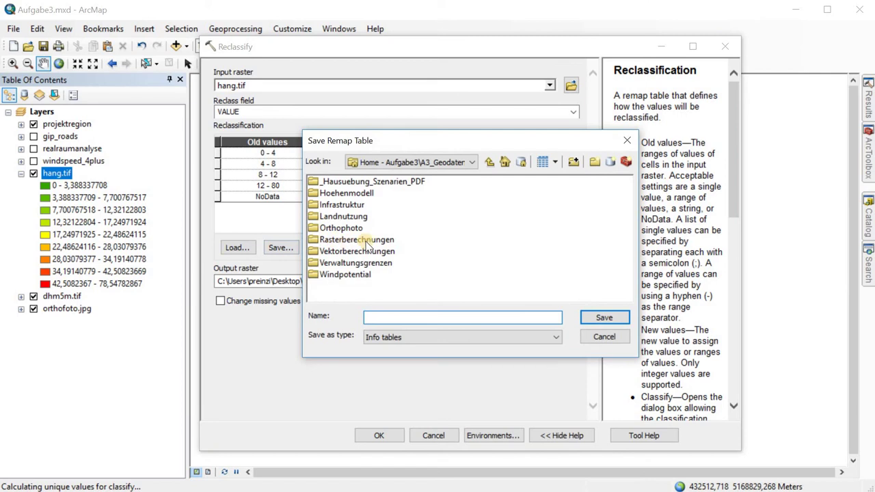
double_click(356, 239)
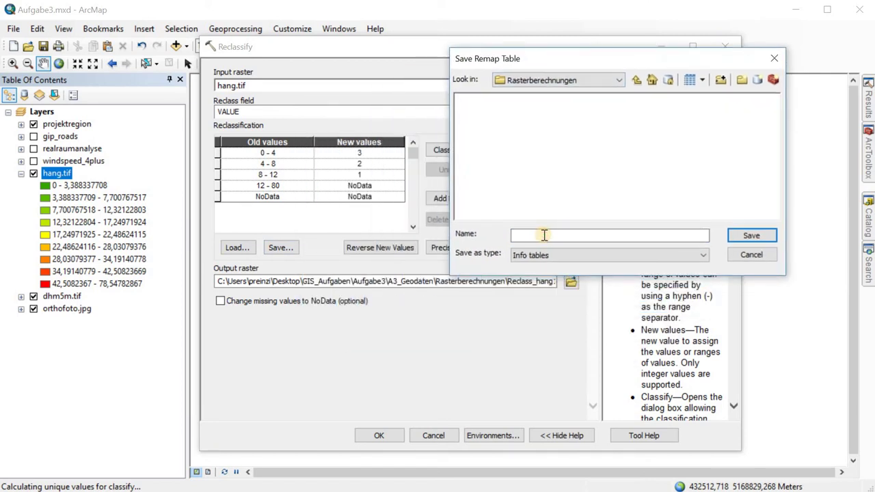
left_click(542, 236)
type("hang")
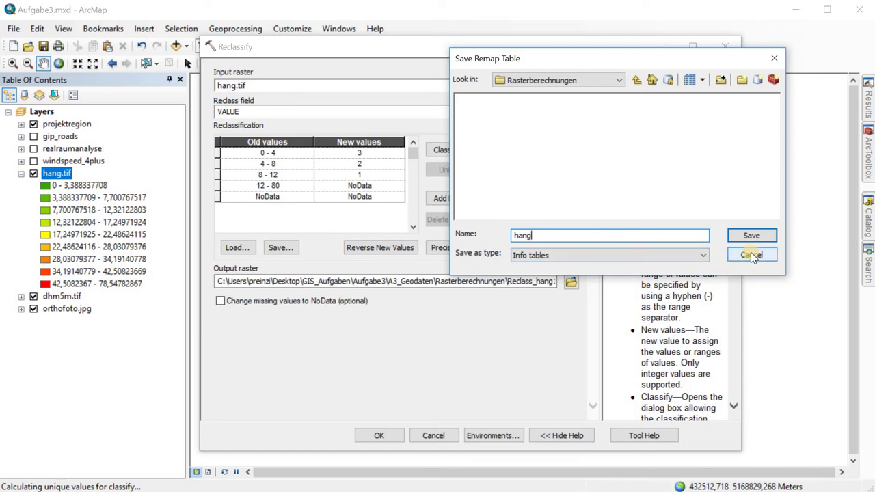
key("Escape")
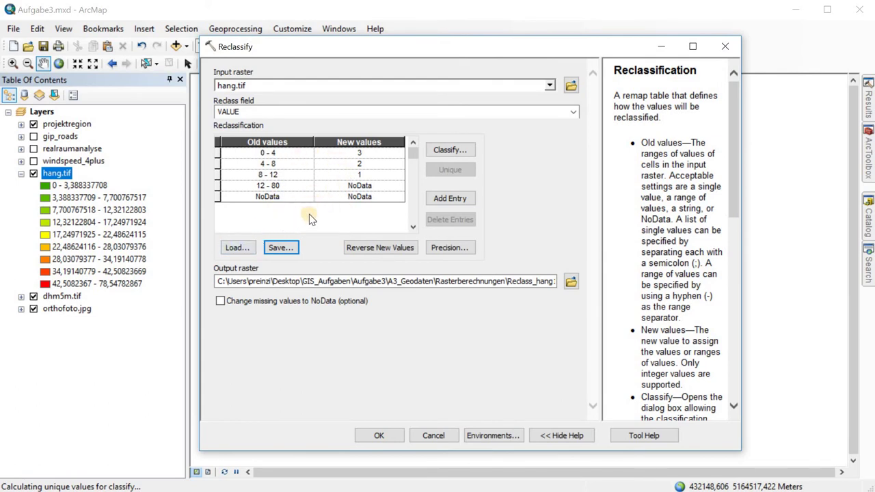
left_click(280, 247)
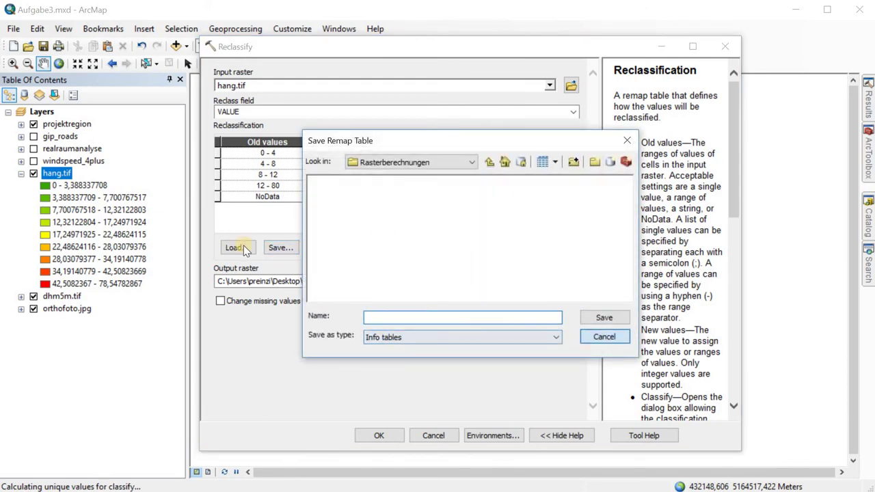
key("Escape")
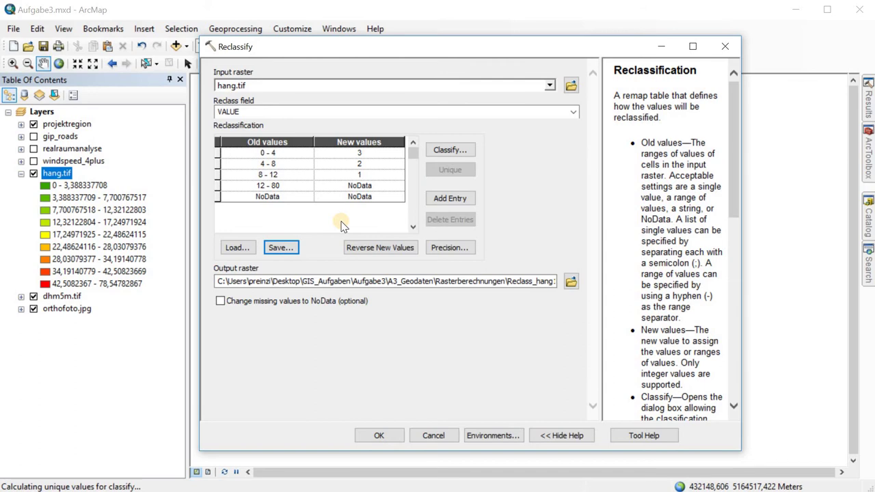
Step: Rename the output raster file in the Rasterberechnungen folder as hang_rec.tif
left_click(509, 281)
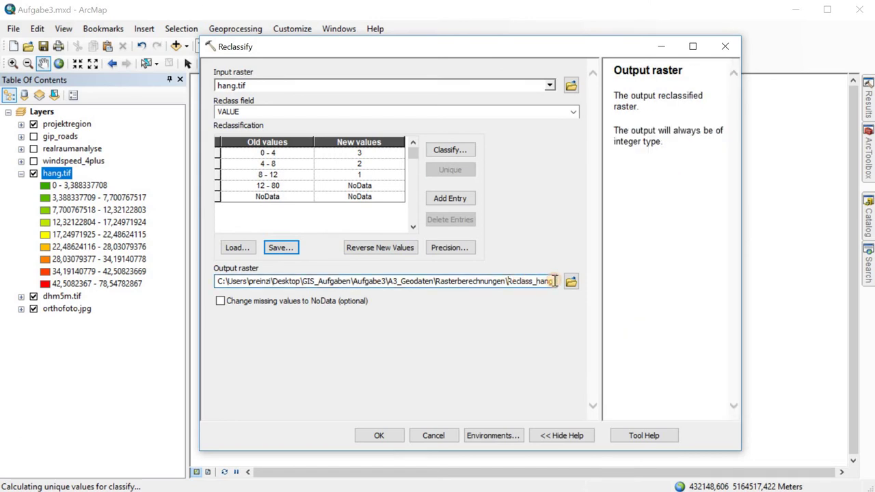
left_click_drag(509, 281, 544, 281)
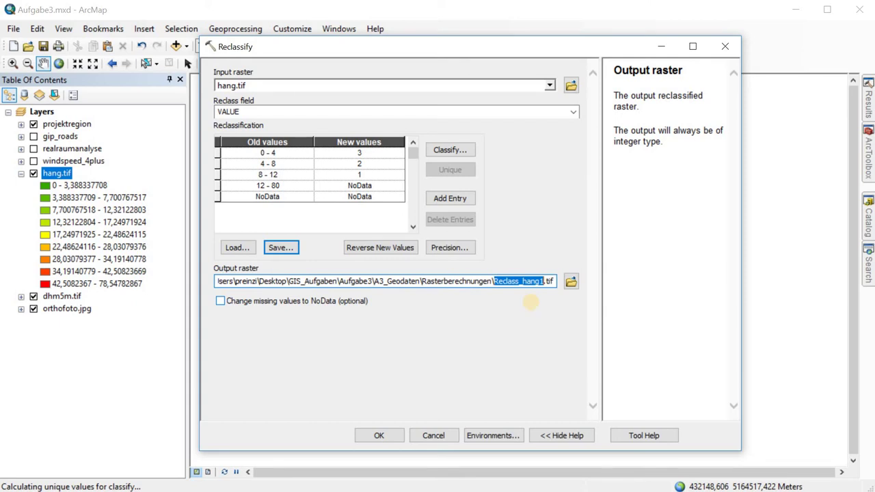
type("hang")
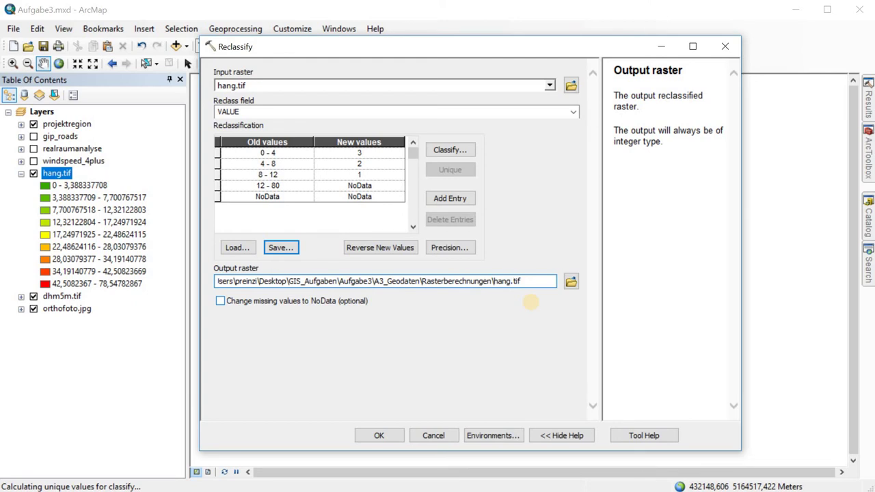
type("_rec")
Step: Switch to the Google Sheets criteria table and insert an empty row directly below the Gewichtung row
key("alt+Tab")
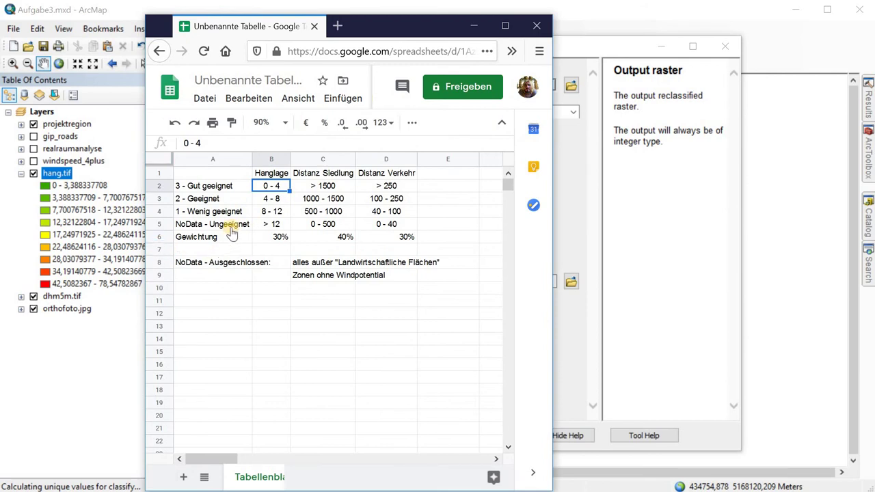
right_click(158, 250)
left_click(285, 242)
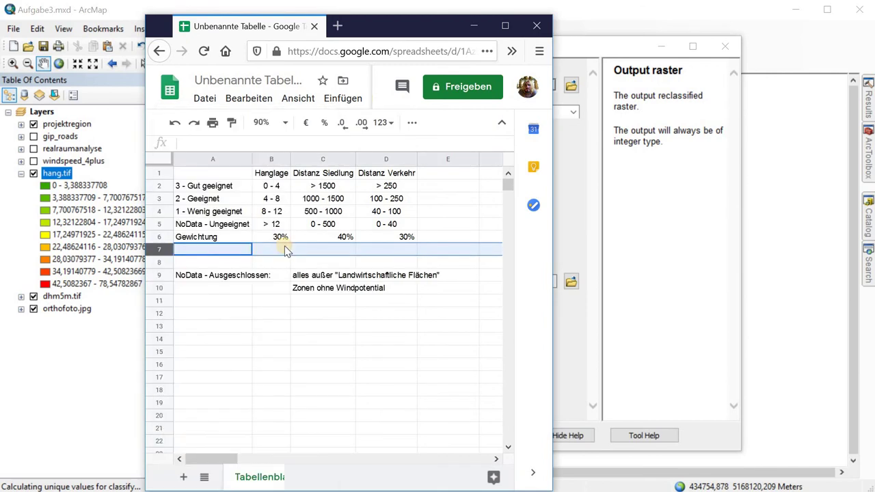
Step: Enter hang_rec.tif in cell B7 of the Hanglage column and widen column B to fit the file name
left_click(285, 249)
type("han")
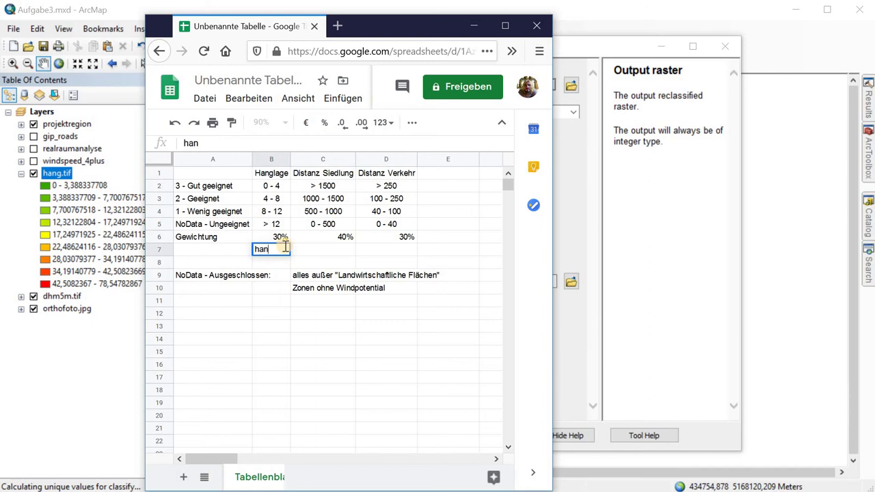
type("g_rec.tif")
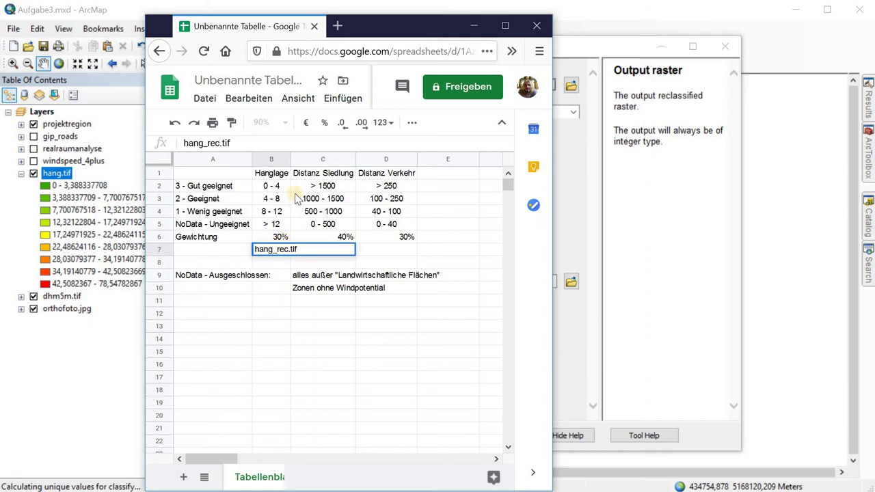
key("Return")
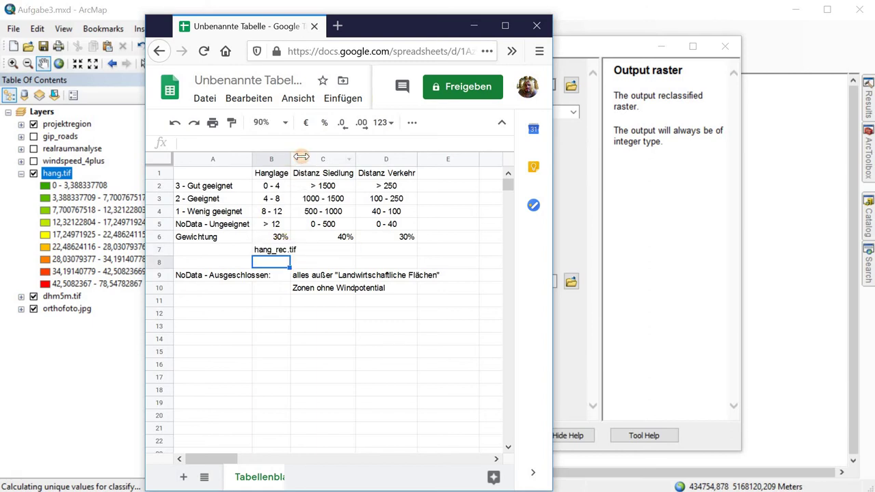
left_click_drag(296, 159, 302, 175)
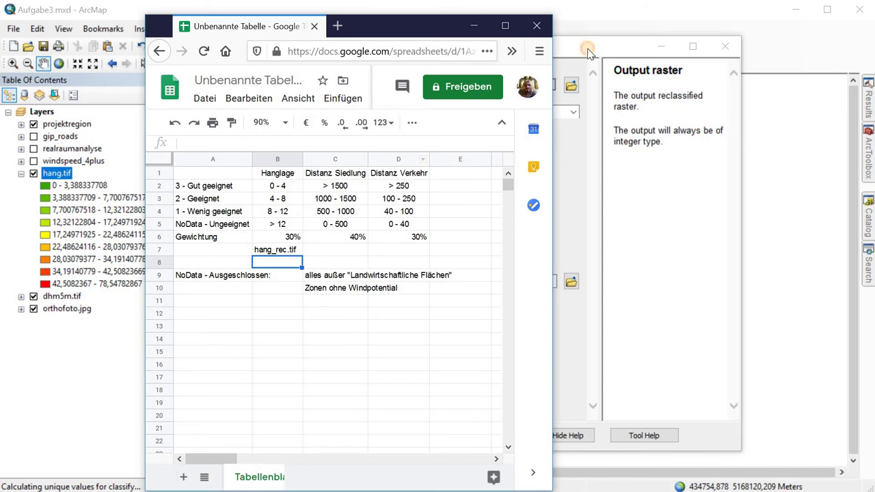
Step: Switch back to ArcMap and run the Reclassify tool with the configured settings
key("alt+Tab")
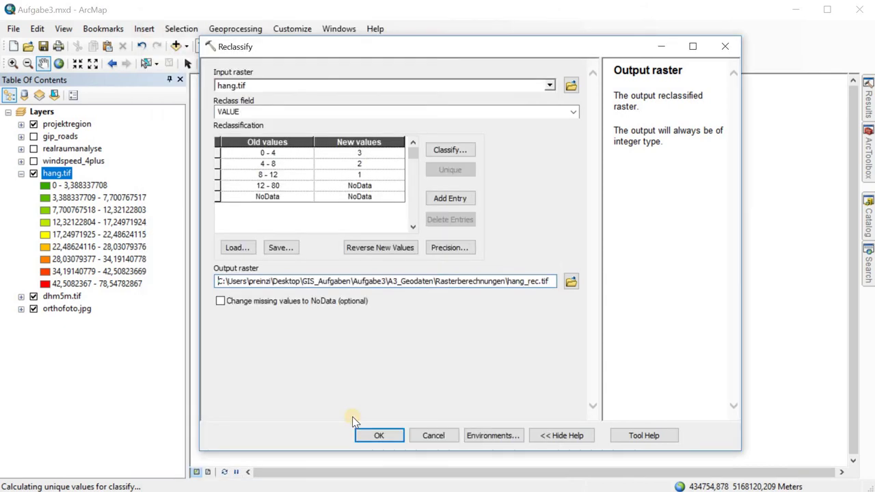
left_click(384, 432)
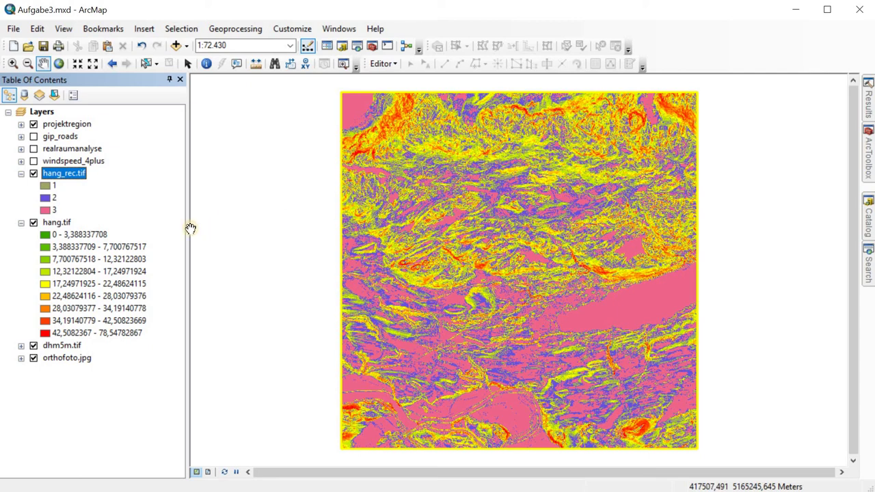
Step: Hide the hang.tif, dhm5m.tif and orthofoto.jpg layers so only the reclassified slope raster is drawn inside the project region
left_click(34, 224)
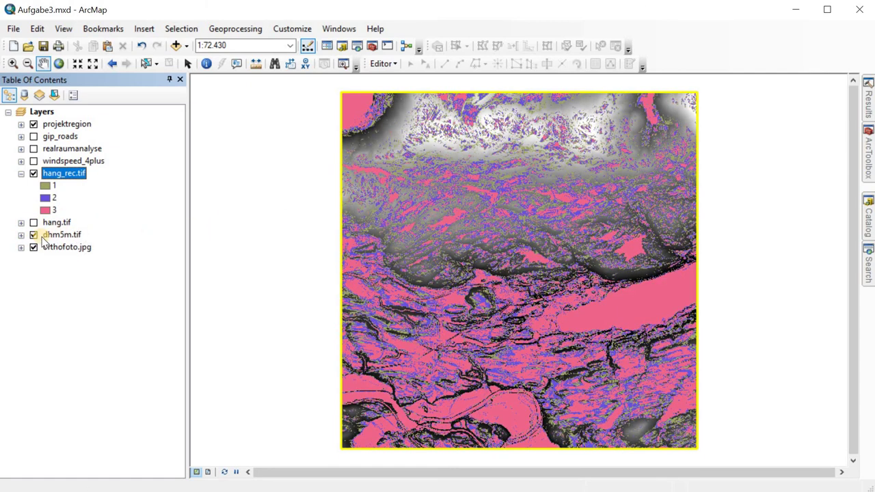
left_click(33, 235)
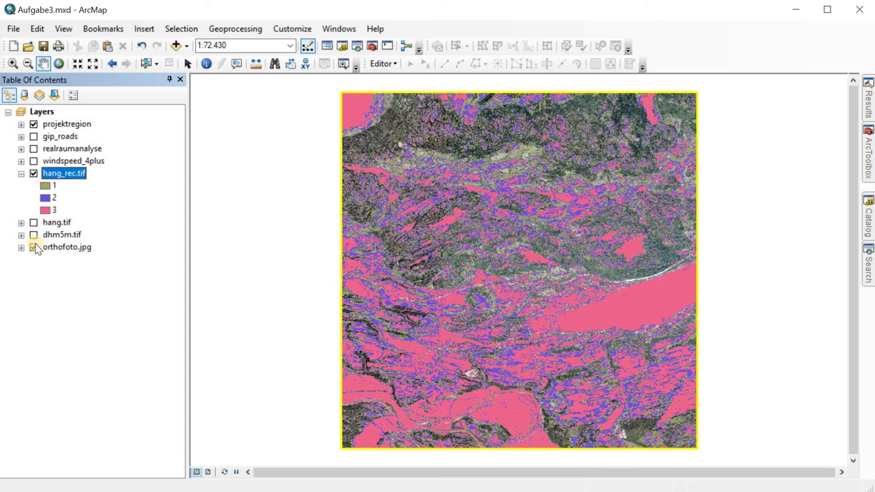
left_click(33, 248)
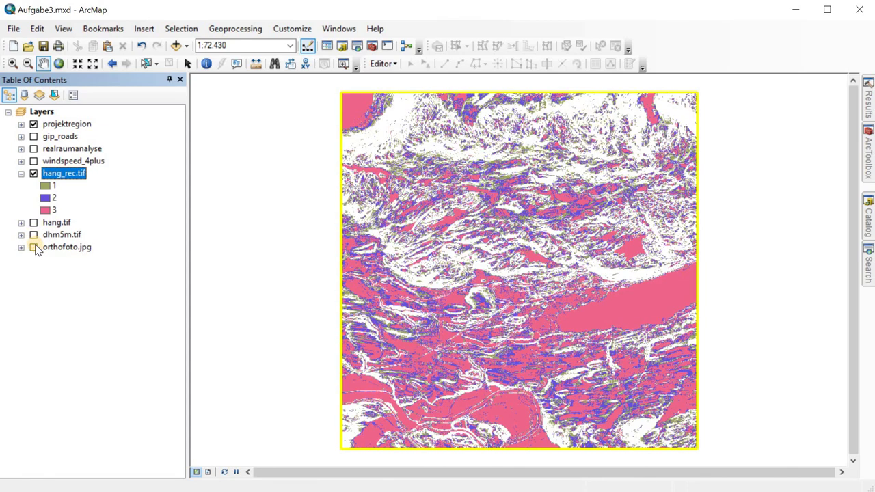
Step: Change the hang_rec.tif symbology colours to red for value 1, yellow for value 2 and green for value 3, and apply them
double_click(46, 186)
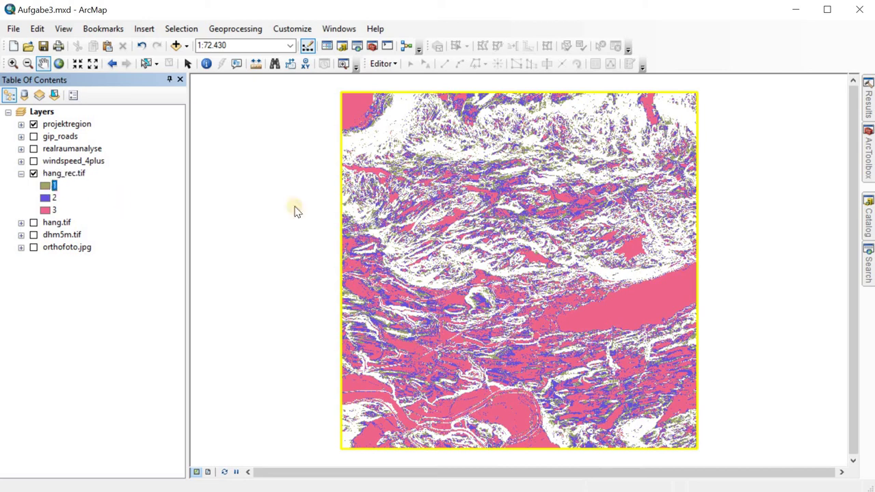
left_click(72, 175)
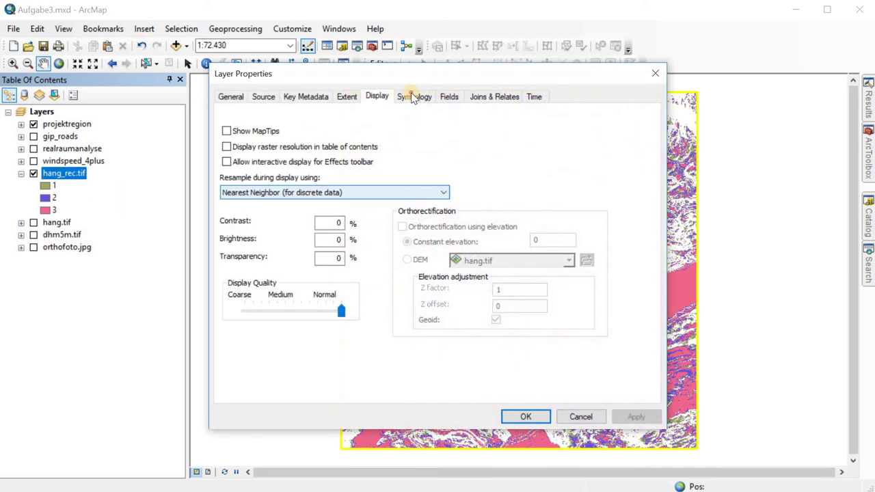
key("ctrl+Tab")
left_click(352, 226)
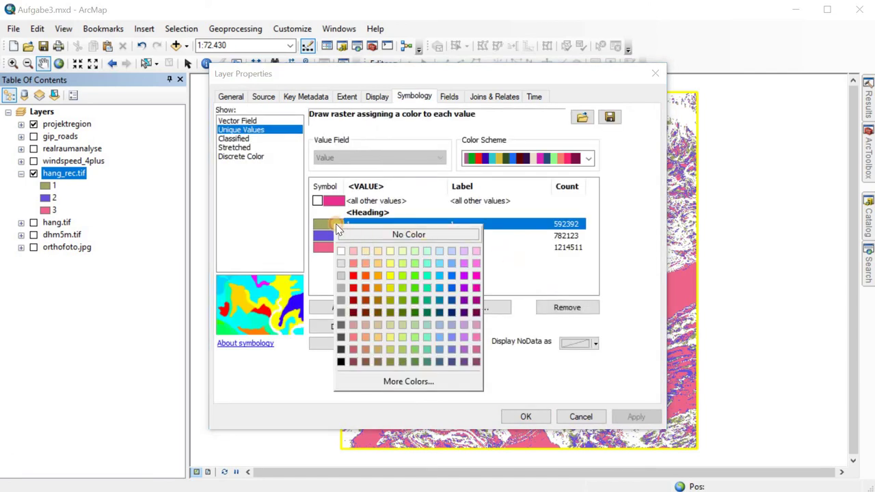
left_click(335, 223)
left_click(355, 274)
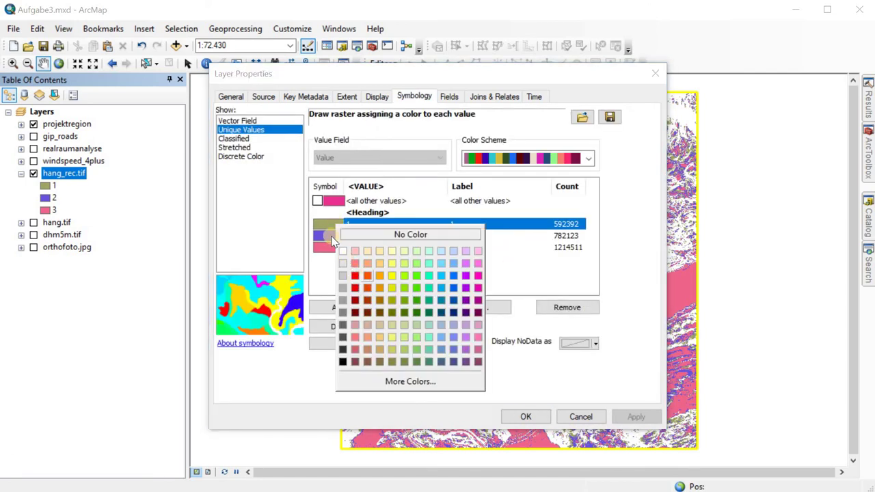
left_click(354, 275)
key("Down")
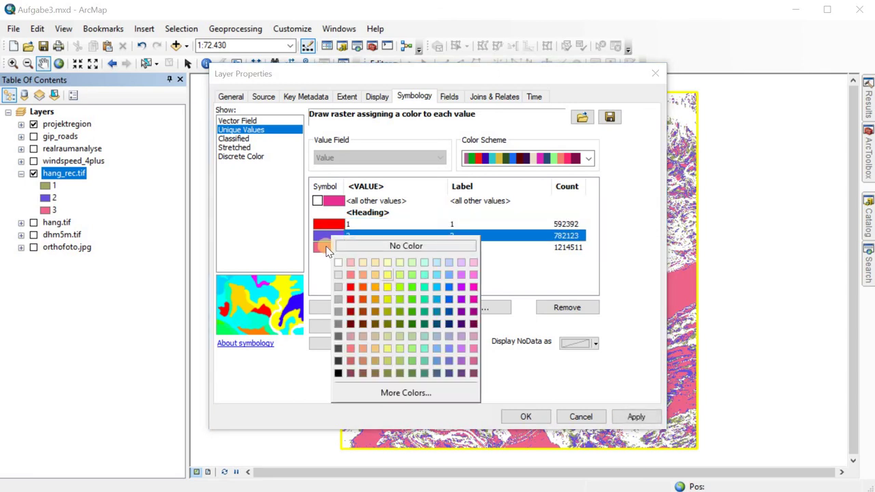
left_click(387, 287)
key("Down")
left_click(406, 300)
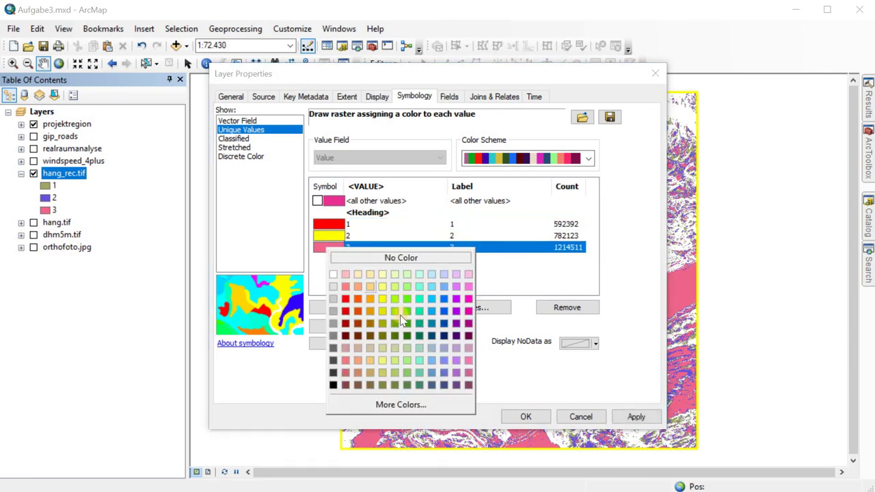
left_click(524, 417)
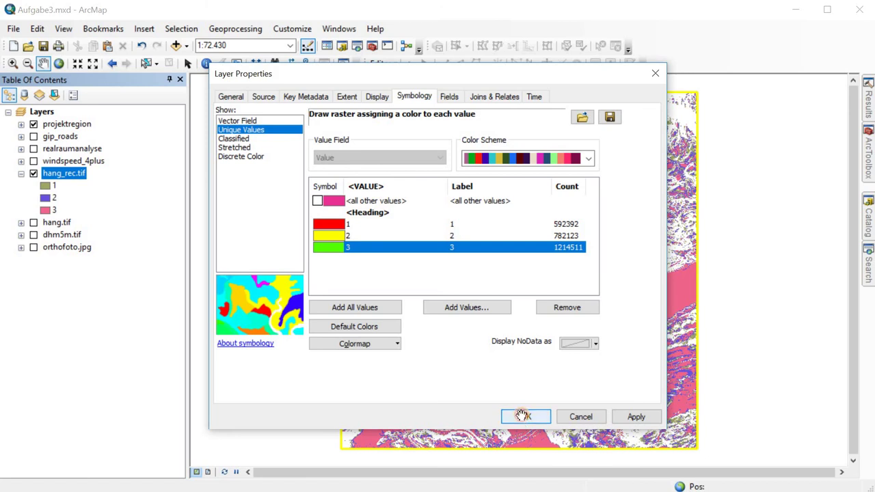